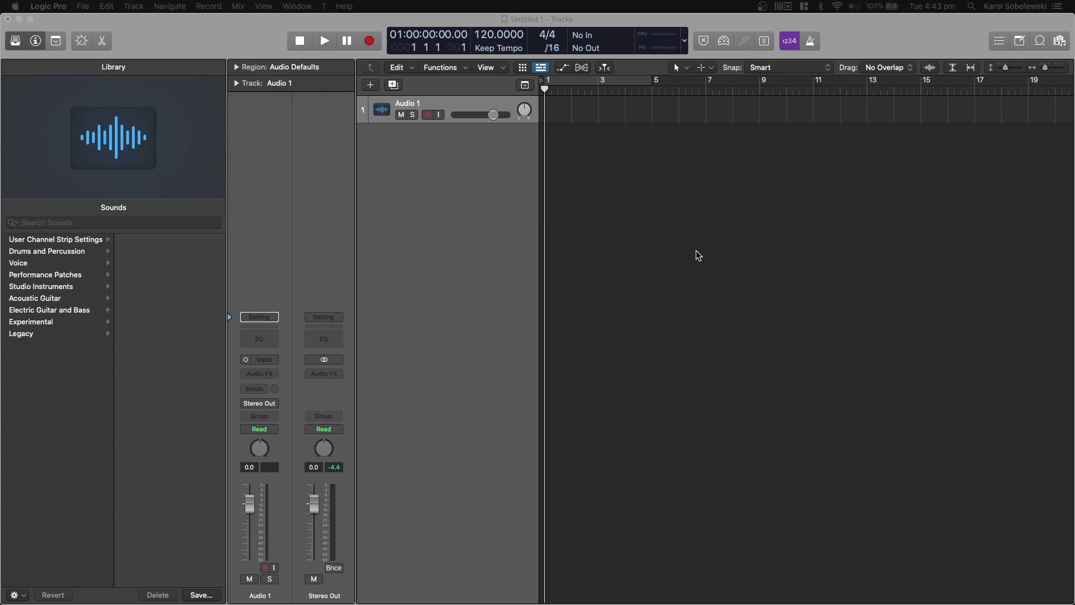
- Switch the transport display to Beats & Project, showing bar, beat, tempo 120, 4/4 and C major
click(685, 45)
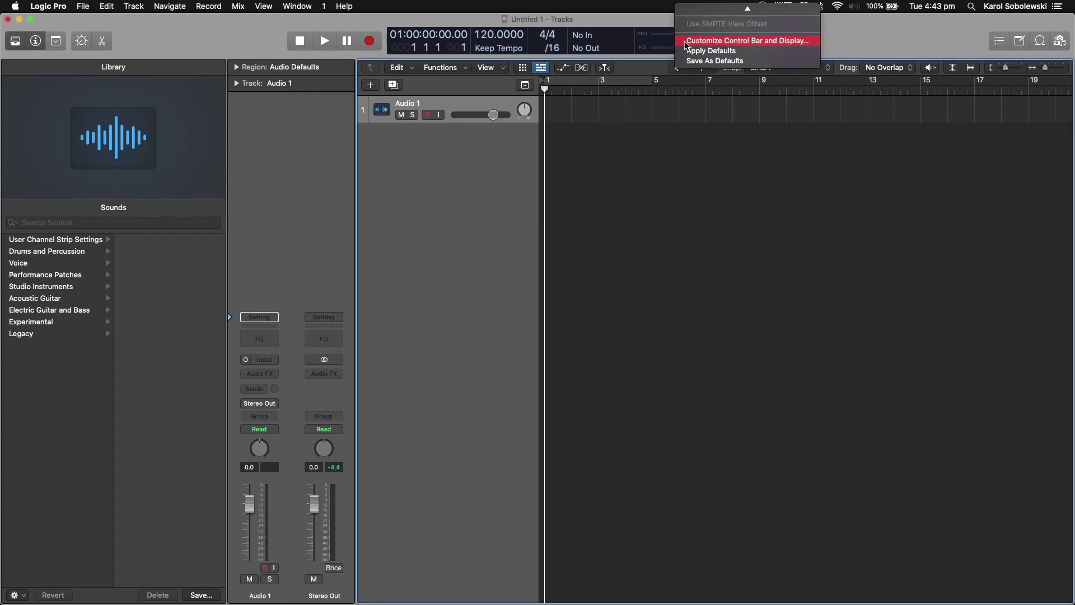
click(318, 27)
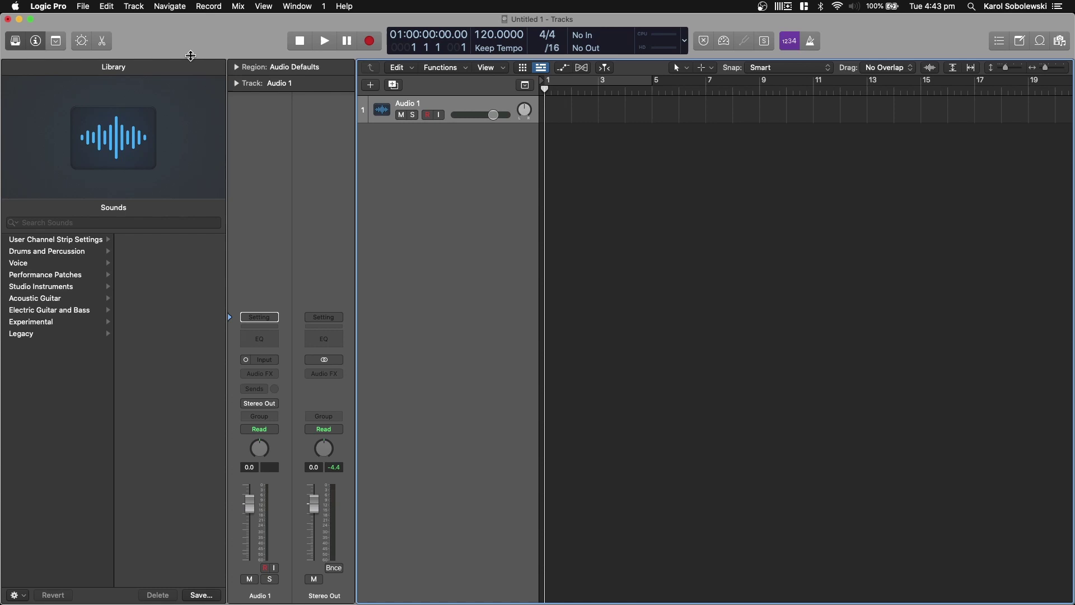
click(685, 40)
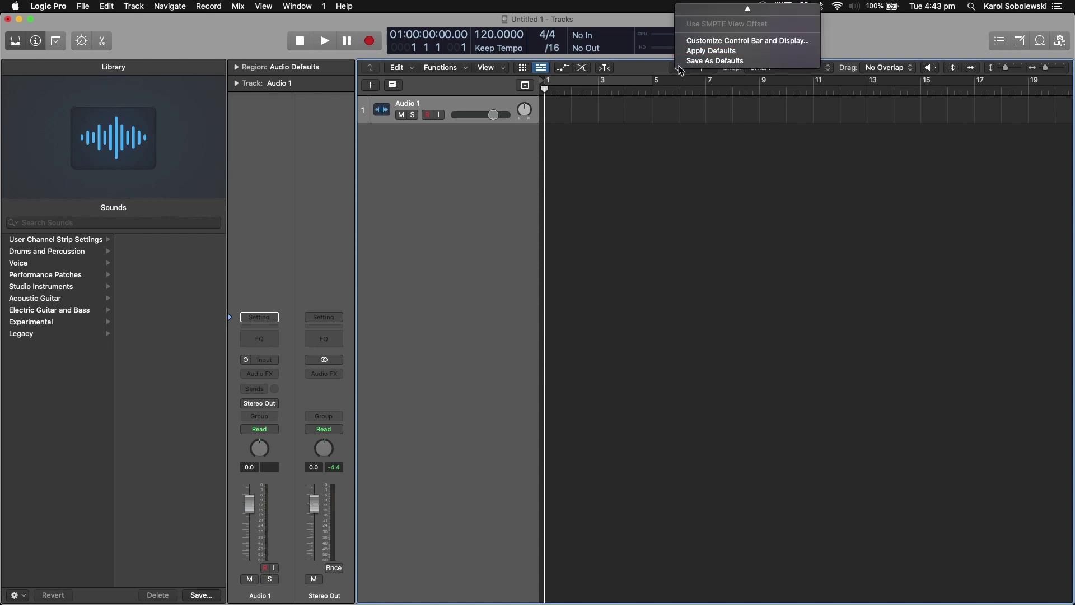
click(716, 23)
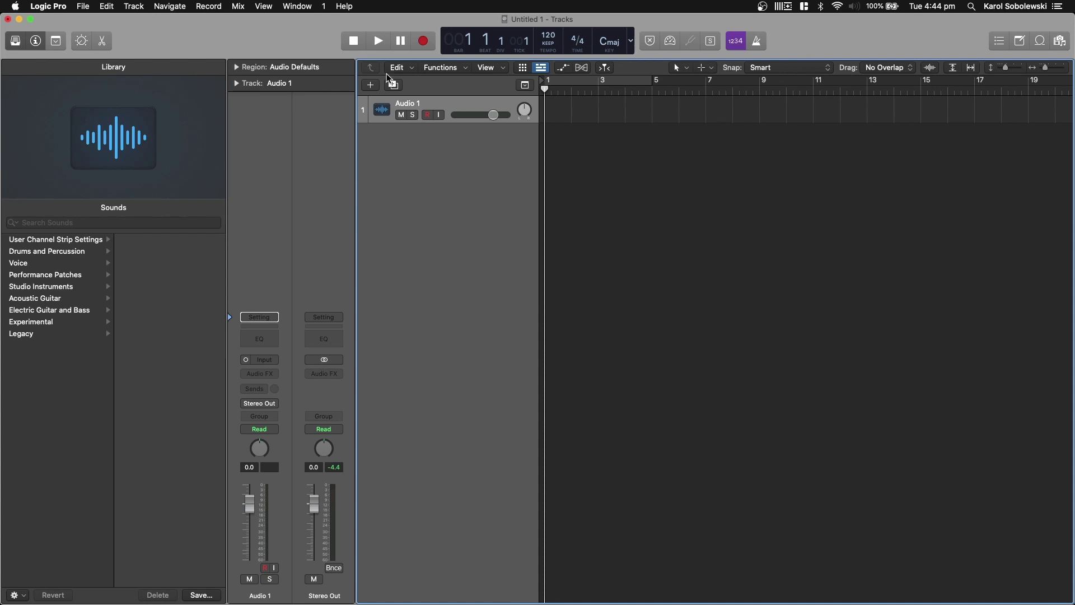
- Add a Software Instrument track, Inst 1, below Audio 1
click(370, 85)
click(385, 40)
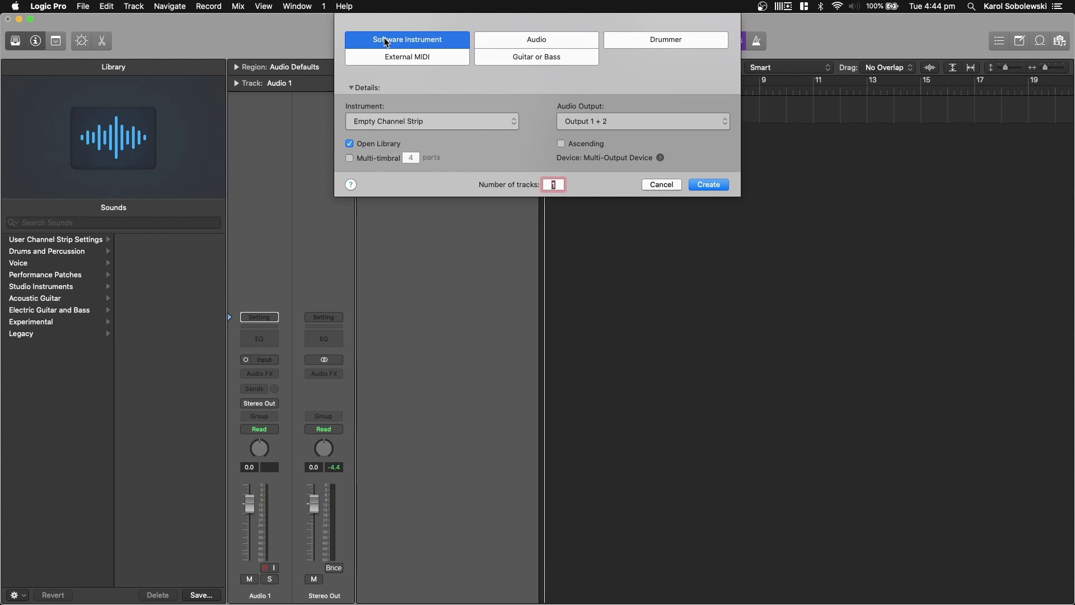
click(707, 185)
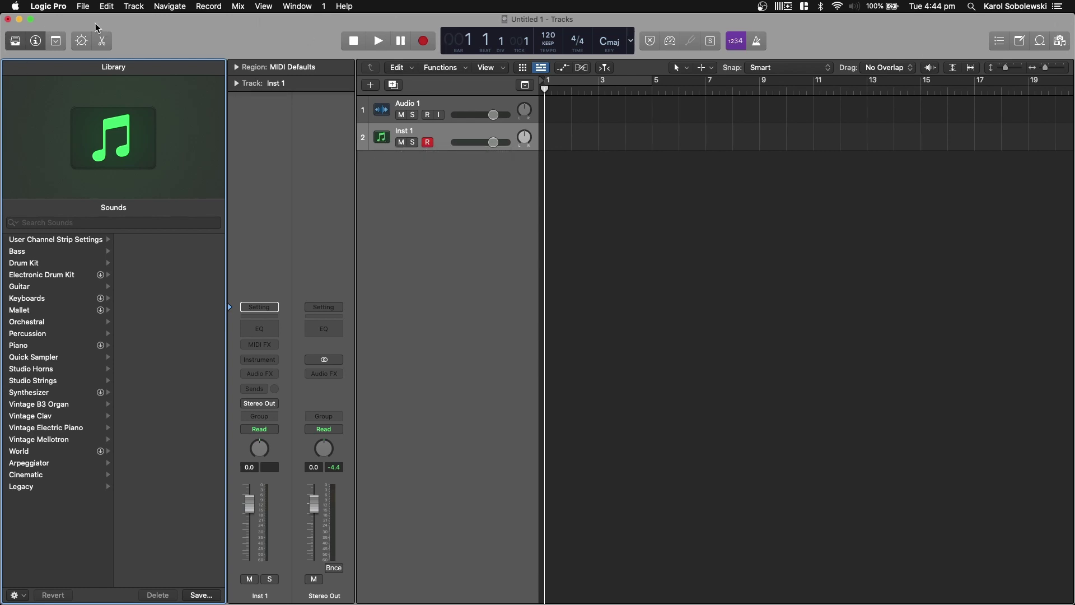
click(16, 40)
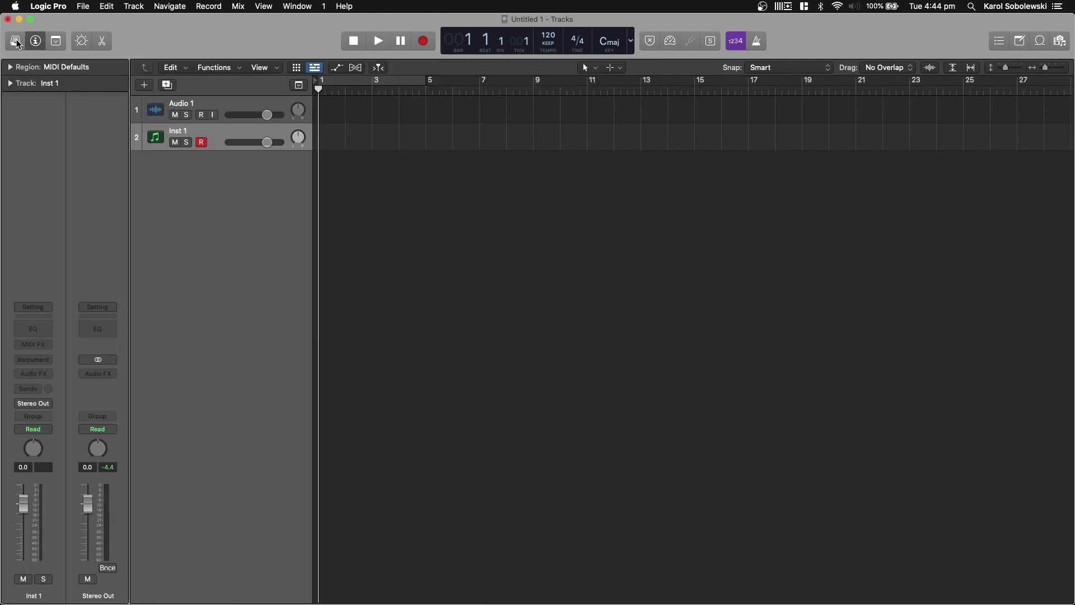
click(17, 41)
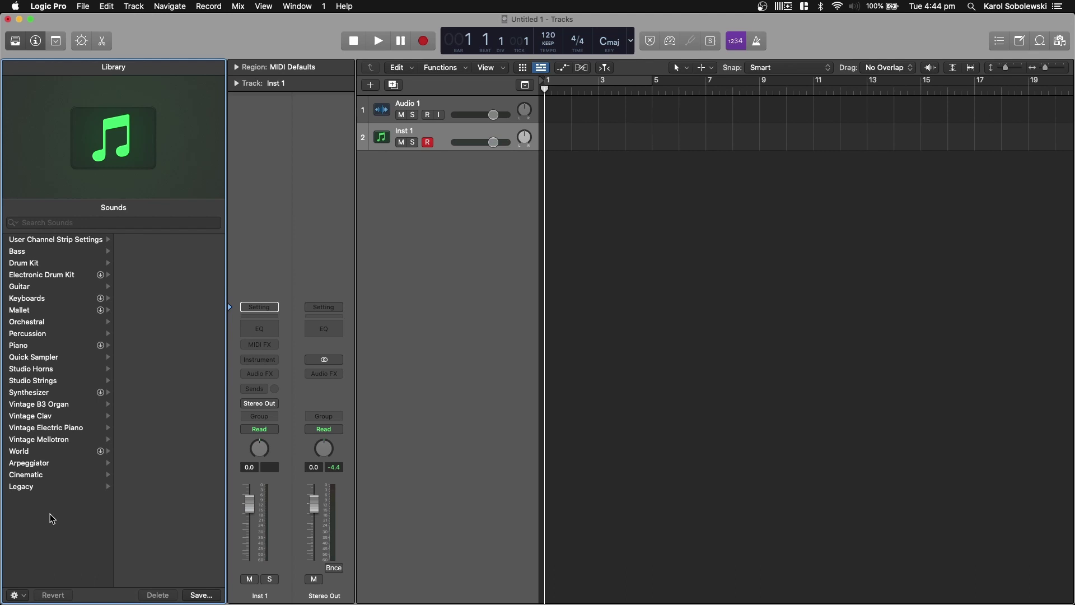
click(36, 41)
click(35, 41)
click(57, 41)
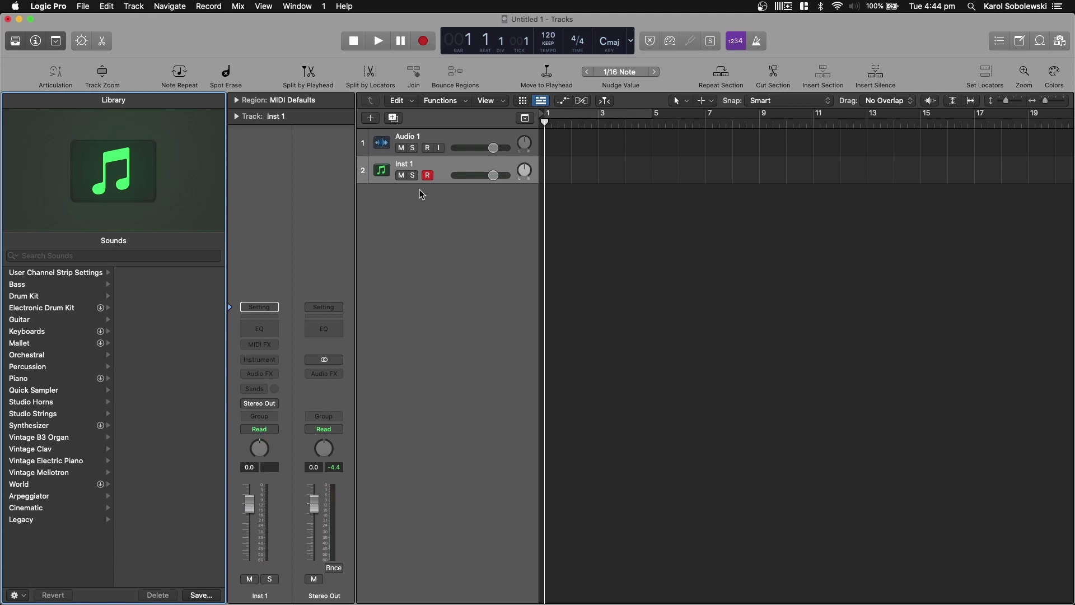
click(56, 40)
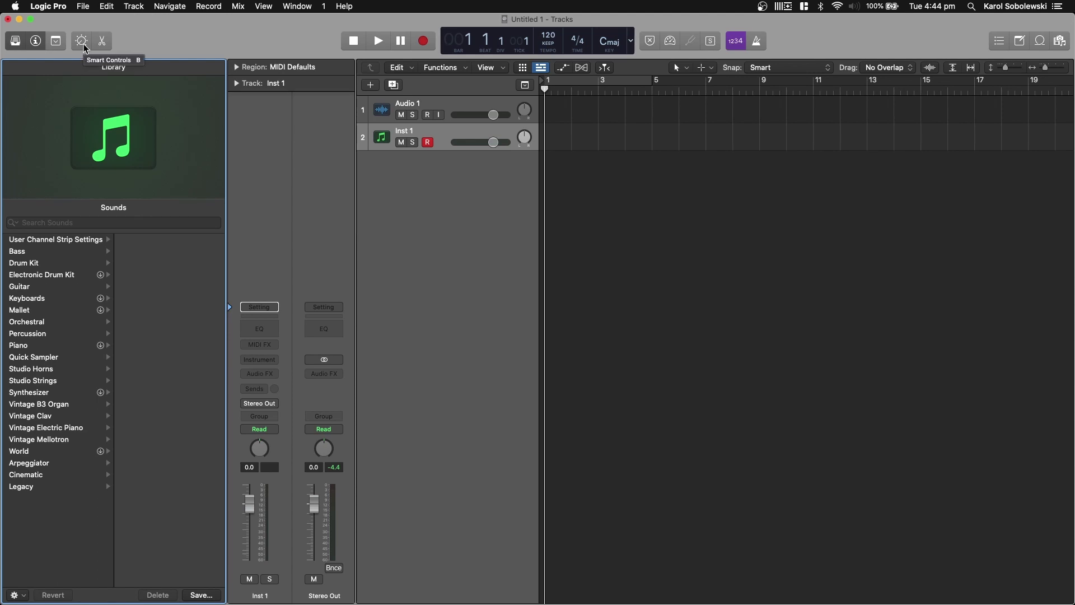
click(82, 41)
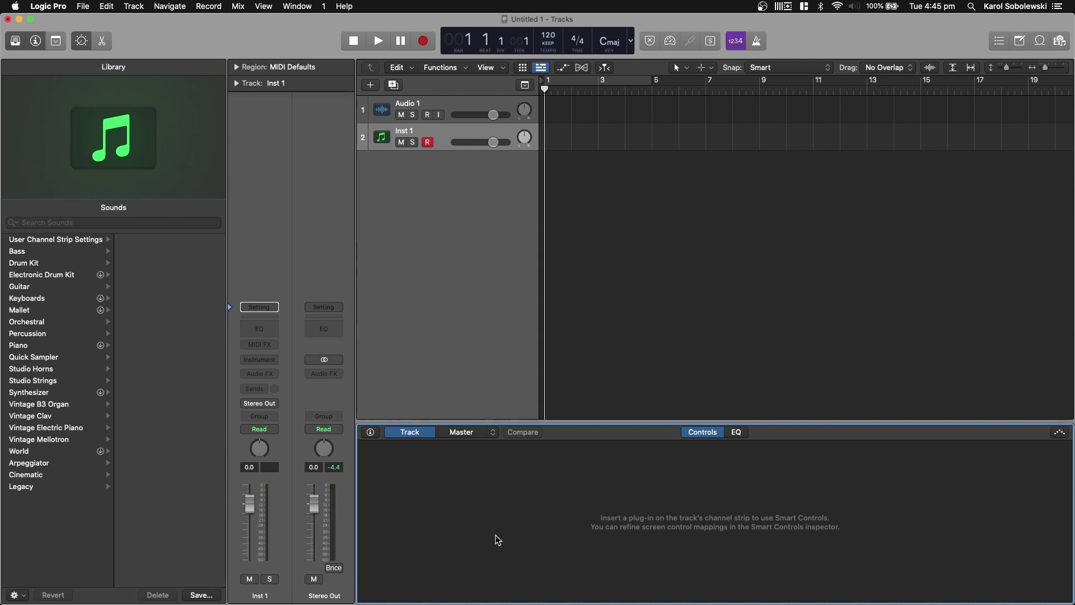
click(100, 41)
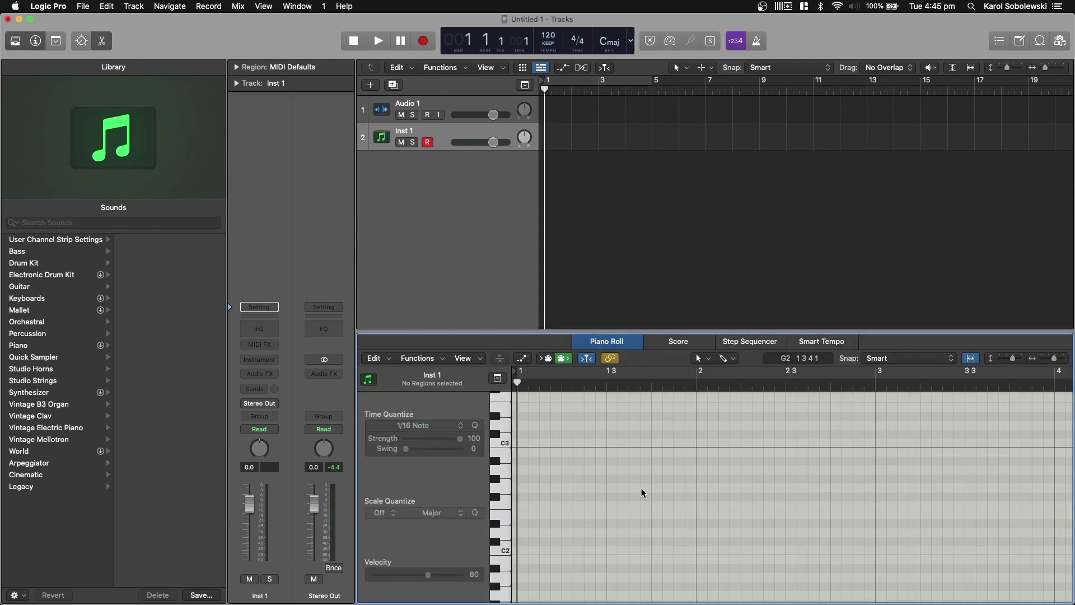
scroll(642, 492, up, 3)
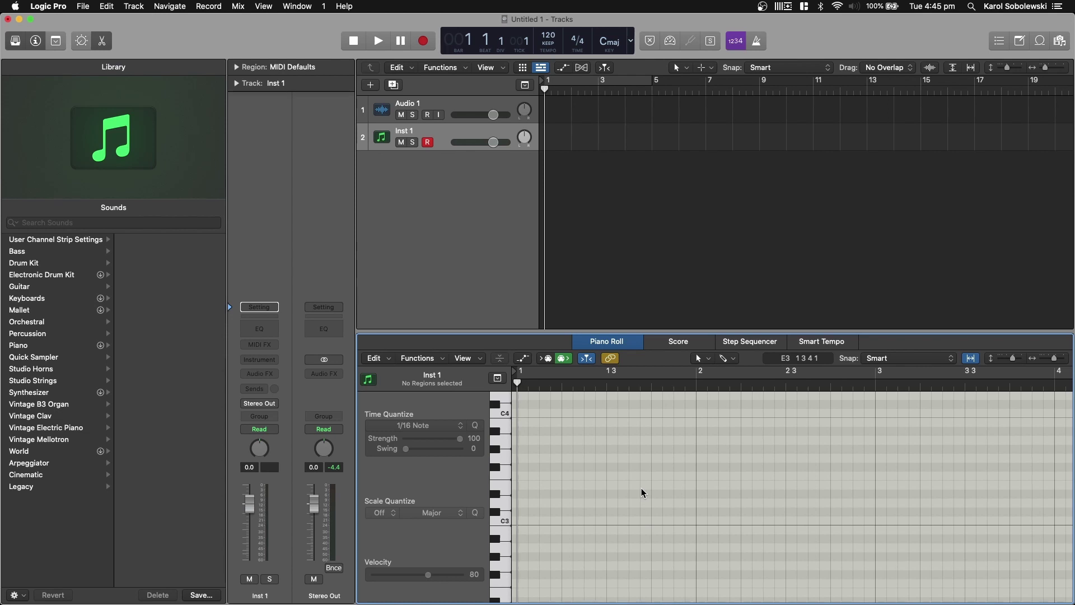
click(102, 41)
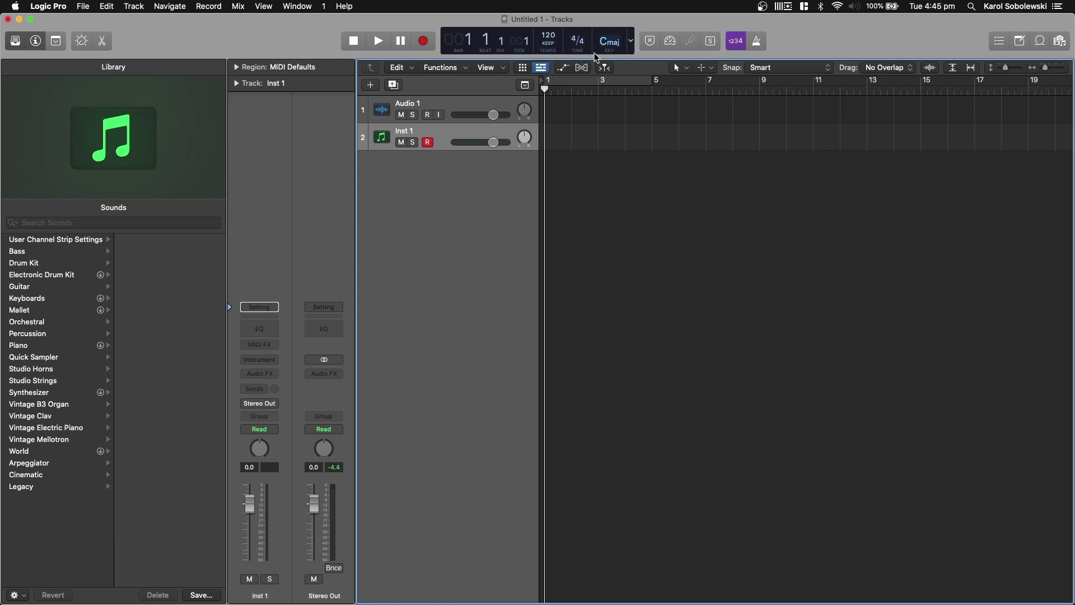
- Change the project key from C major to D# minor
click(611, 42)
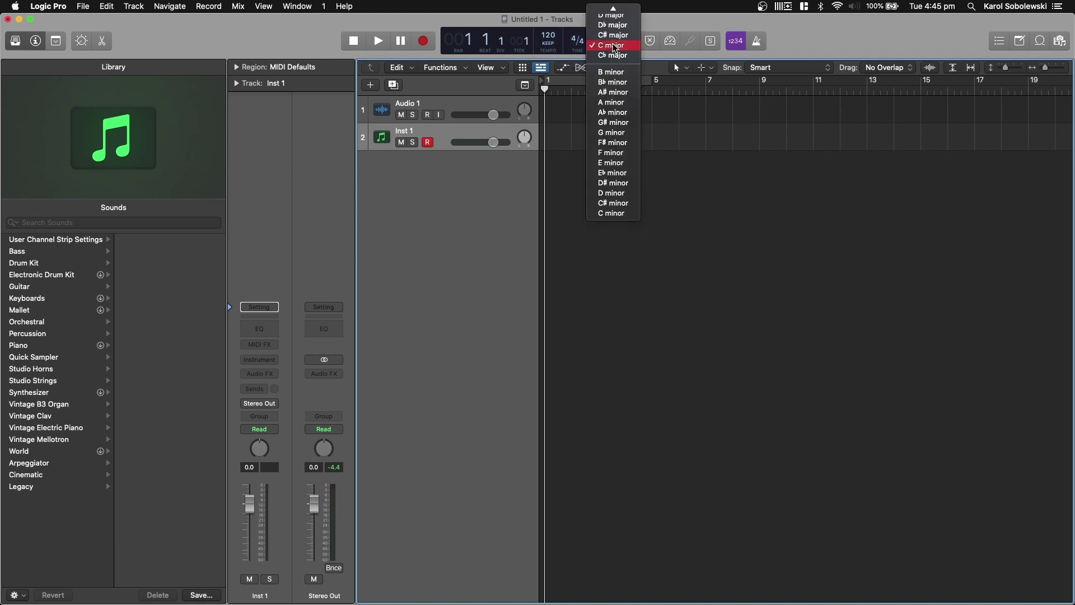
scroll(619, 95, up, 5)
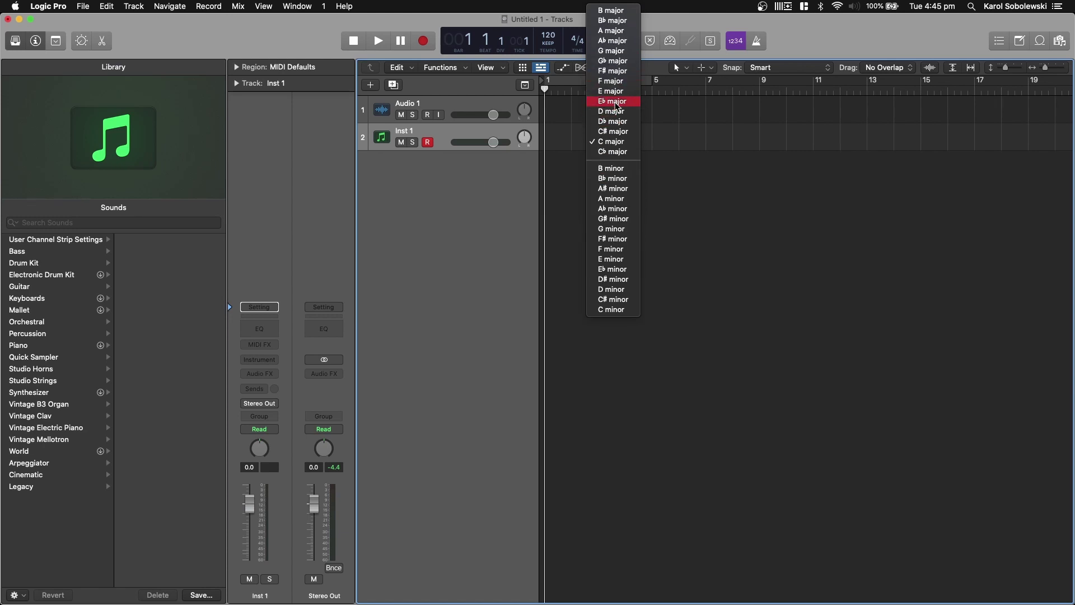
click(622, 280)
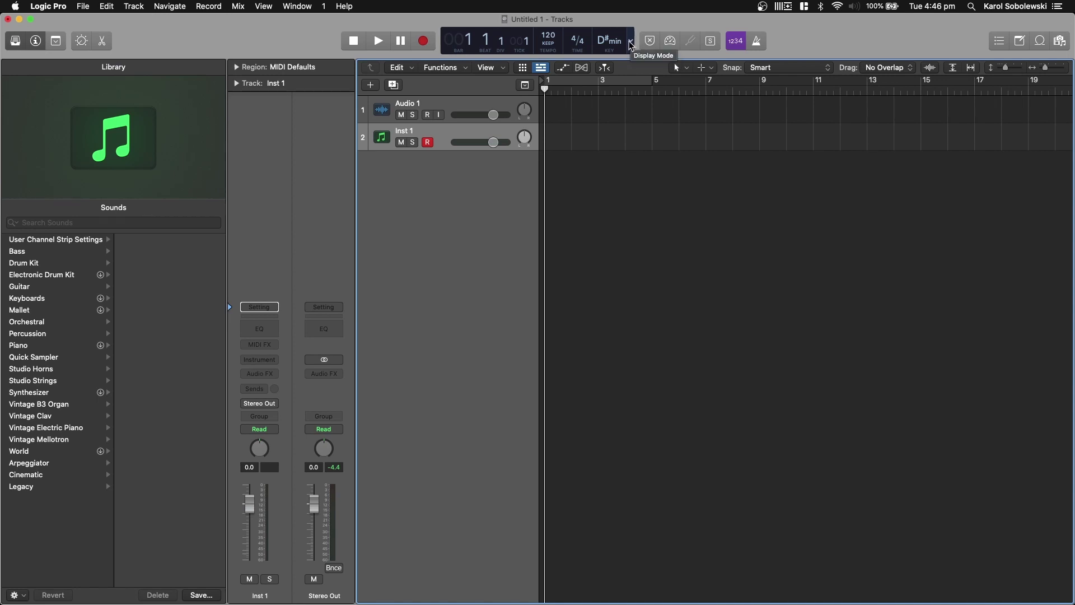
- Bring up Customize Control Bar and Display from the display mode menu
click(632, 41)
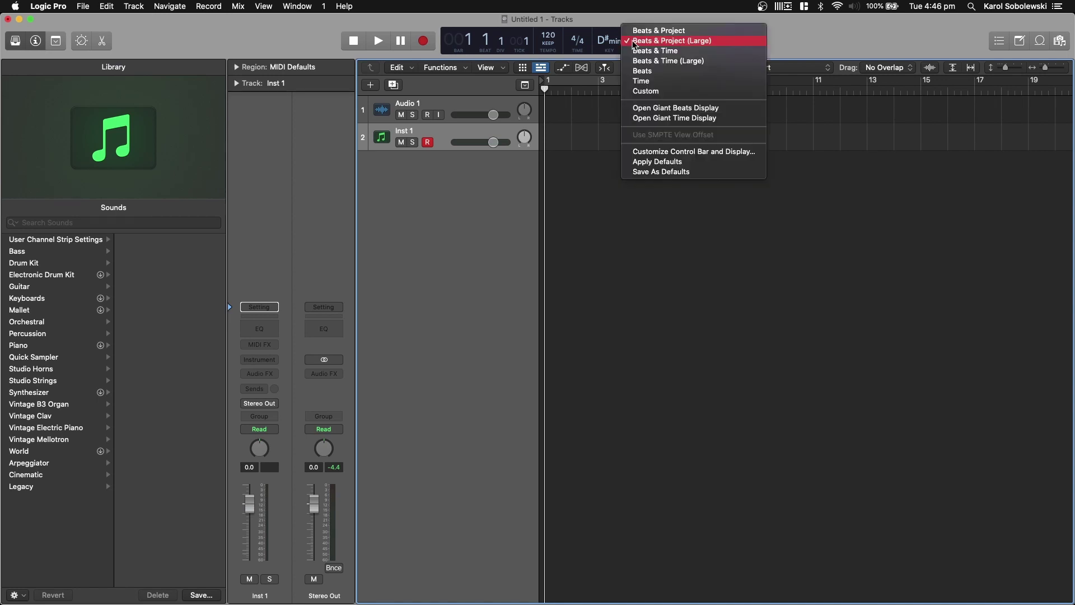
click(644, 152)
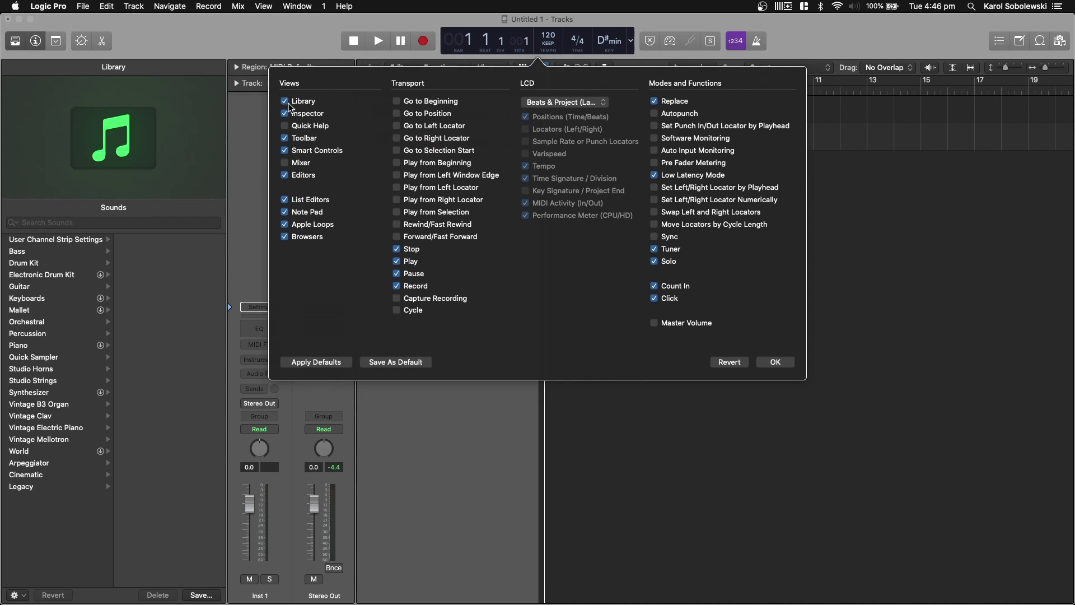
- Tick then untick Quick Help and Mixer, and untick then re-tick Editors under Views
click(285, 126)
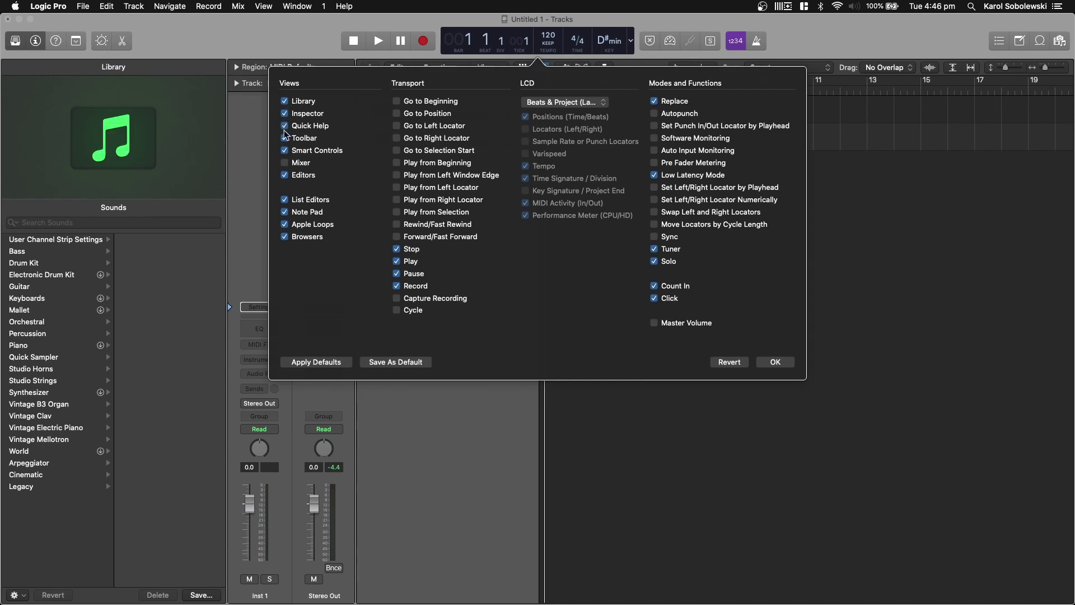
click(285, 163)
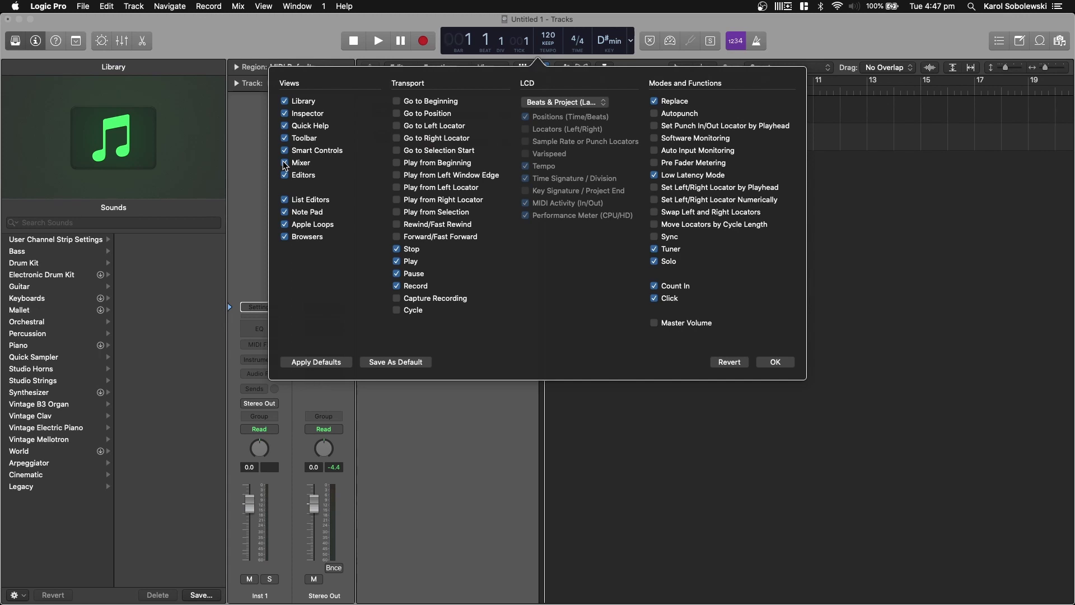
click(284, 126)
click(285, 163)
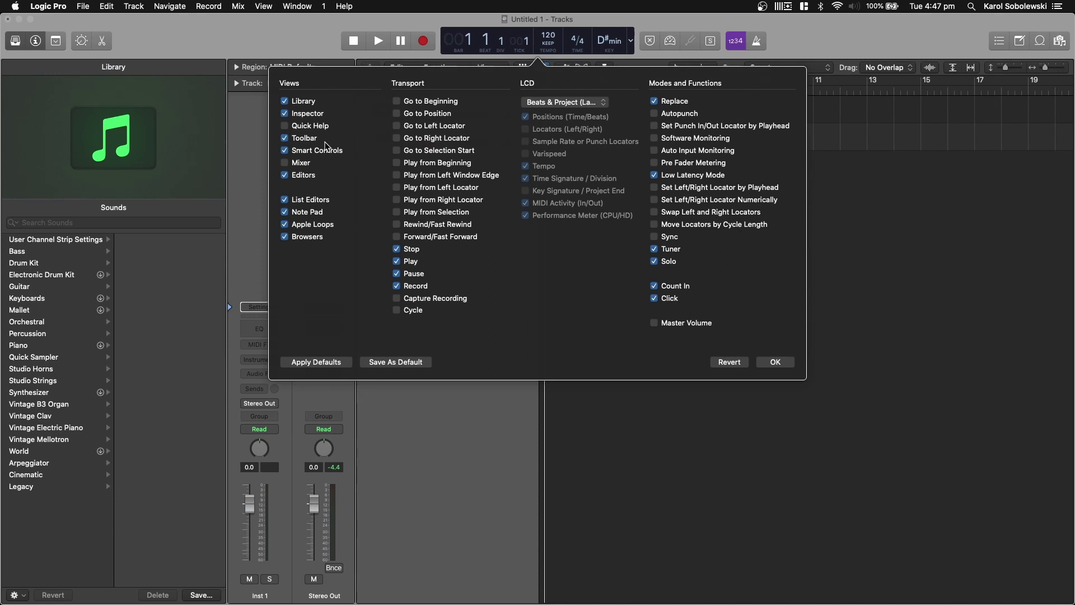
click(285, 175)
click(284, 175)
- Toggle Editors off and back on, then add a Cycle button to the transport controls
click(284, 174)
click(284, 175)
click(397, 310)
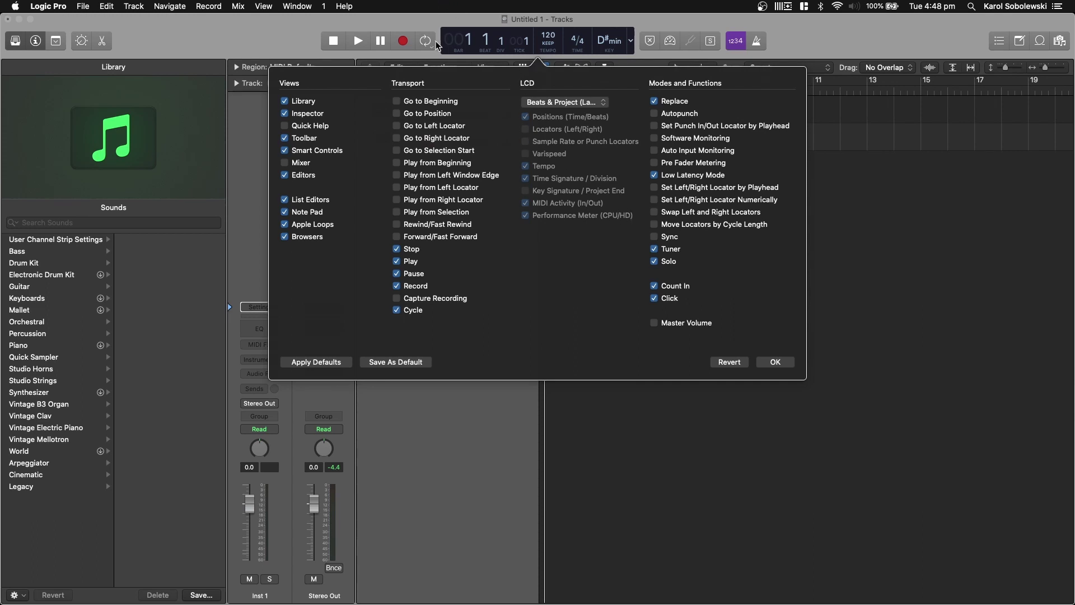
- Set the LCD to the Custom layout with timecode, bar position, tempo, MIDI and CPU meters
click(550, 100)
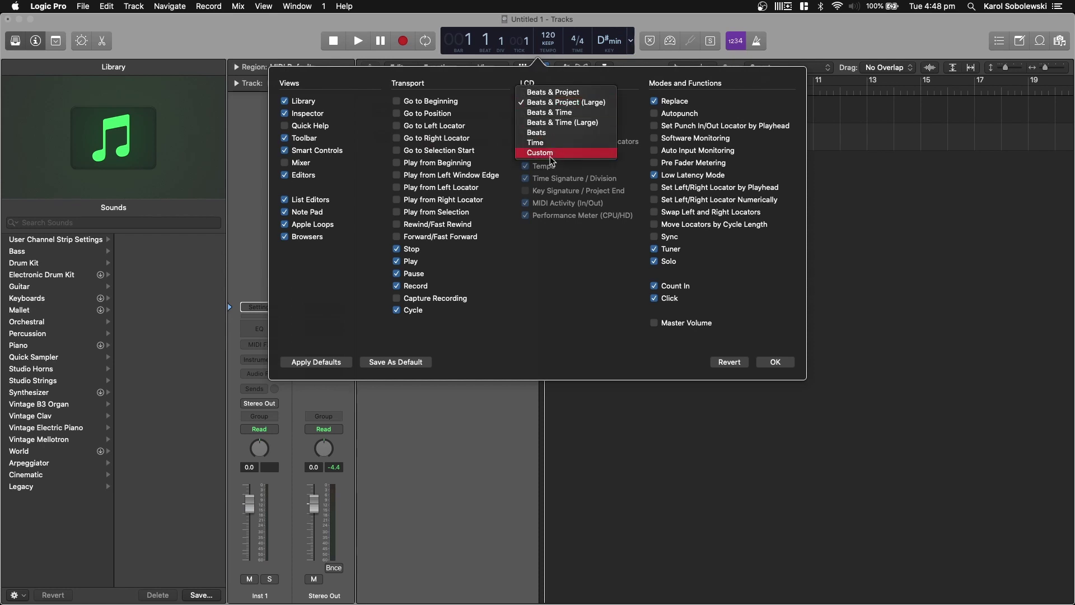
click(540, 153)
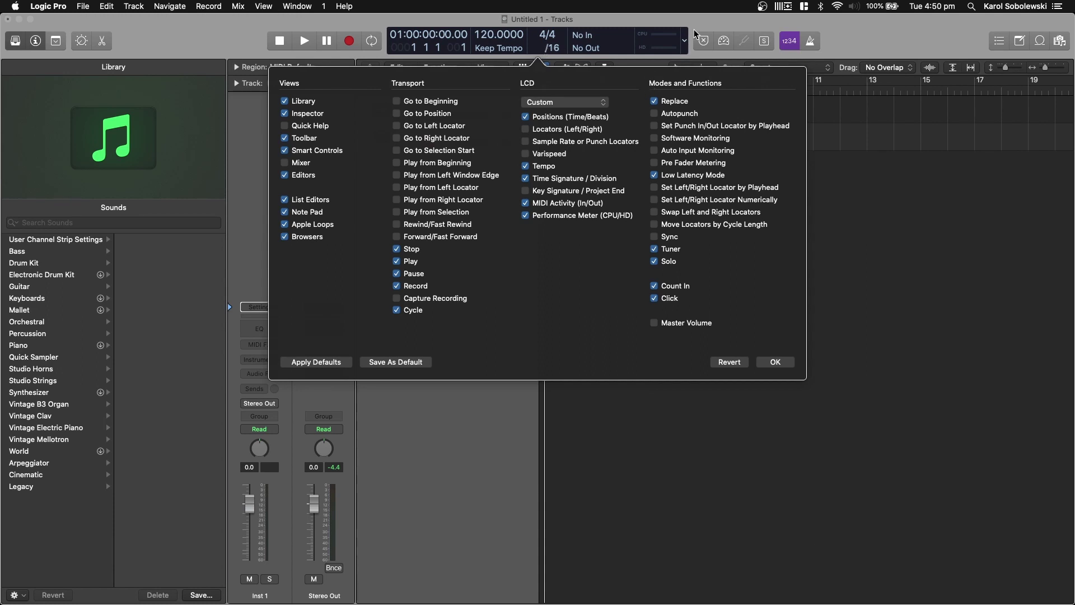
click(654, 101)
click(654, 101)
- Briefly tick Mixer and Quick Help under Views, then uncheck both again
click(285, 163)
click(285, 126)
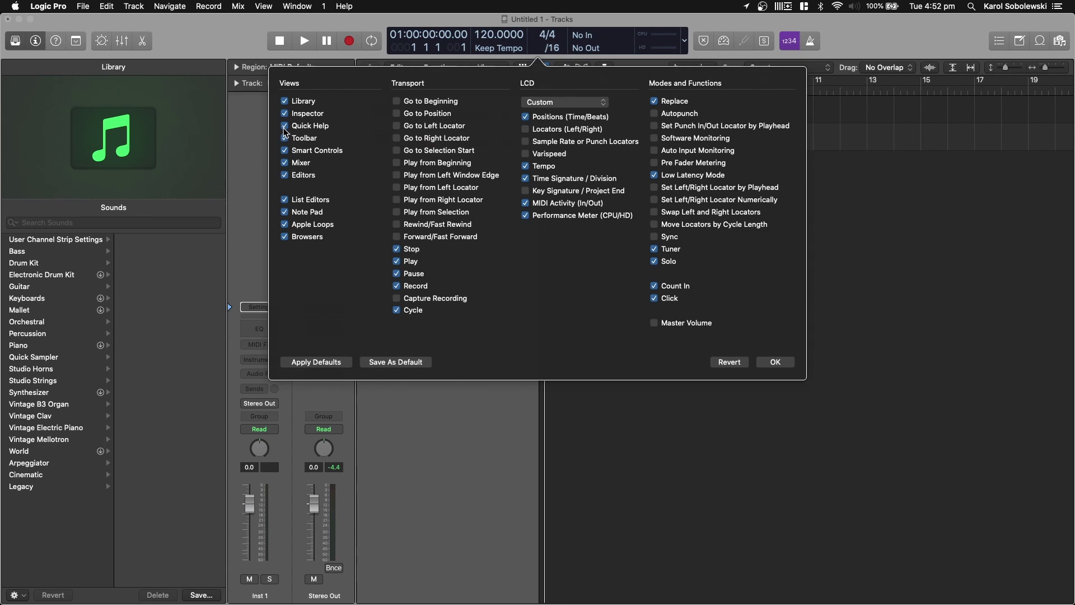
click(285, 127)
click(284, 163)
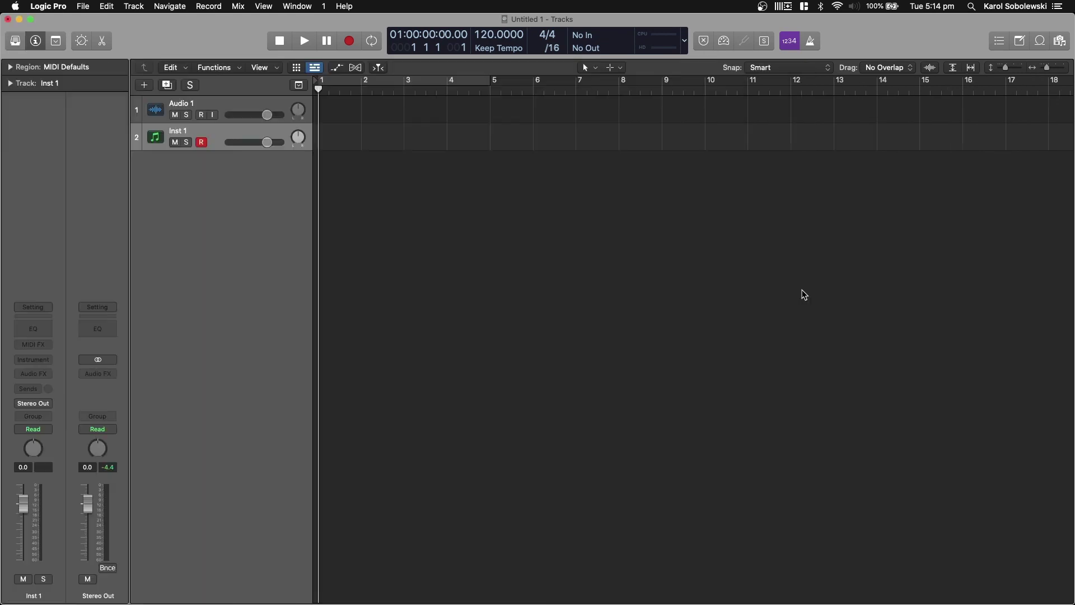
- Show the Library panel with sound categories from Bass through Legacy
click(17, 42)
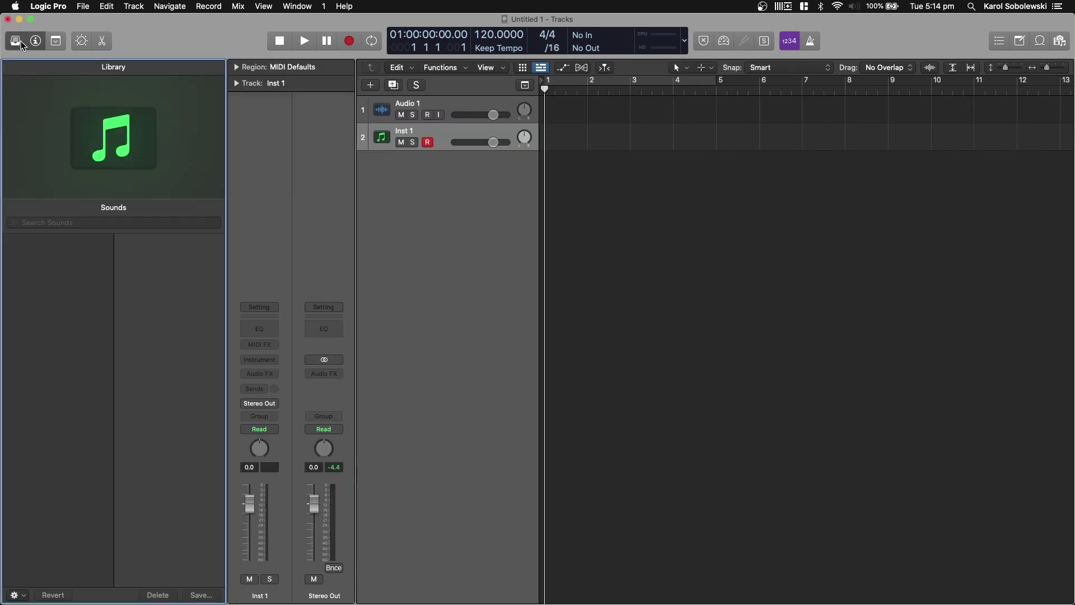